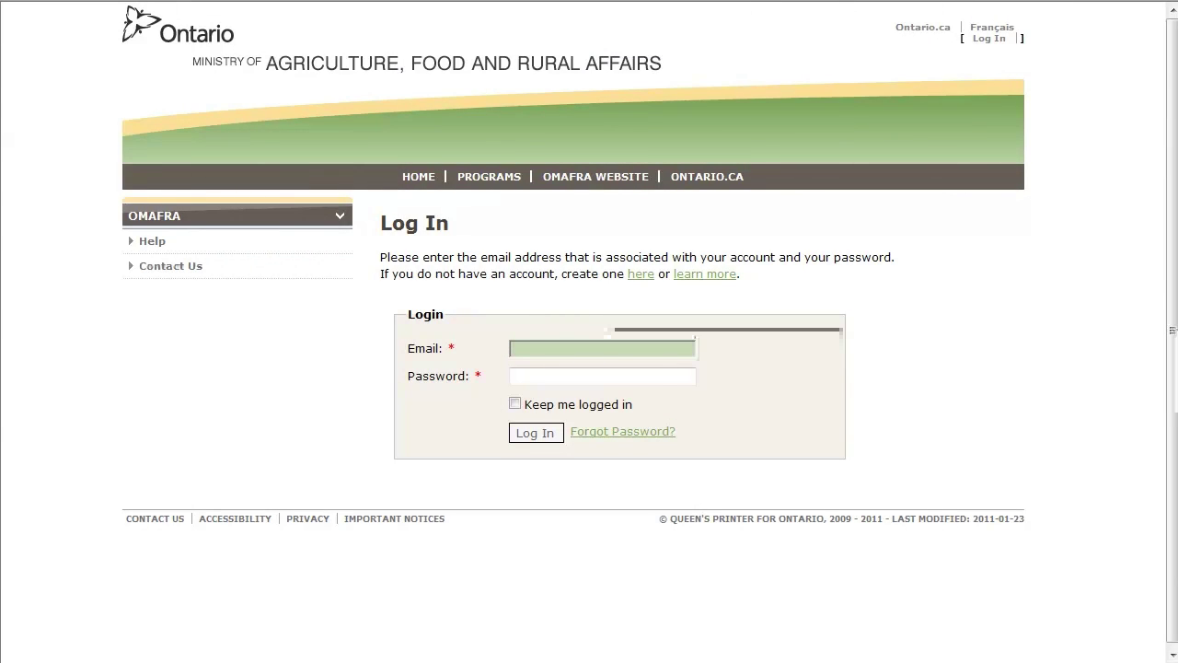
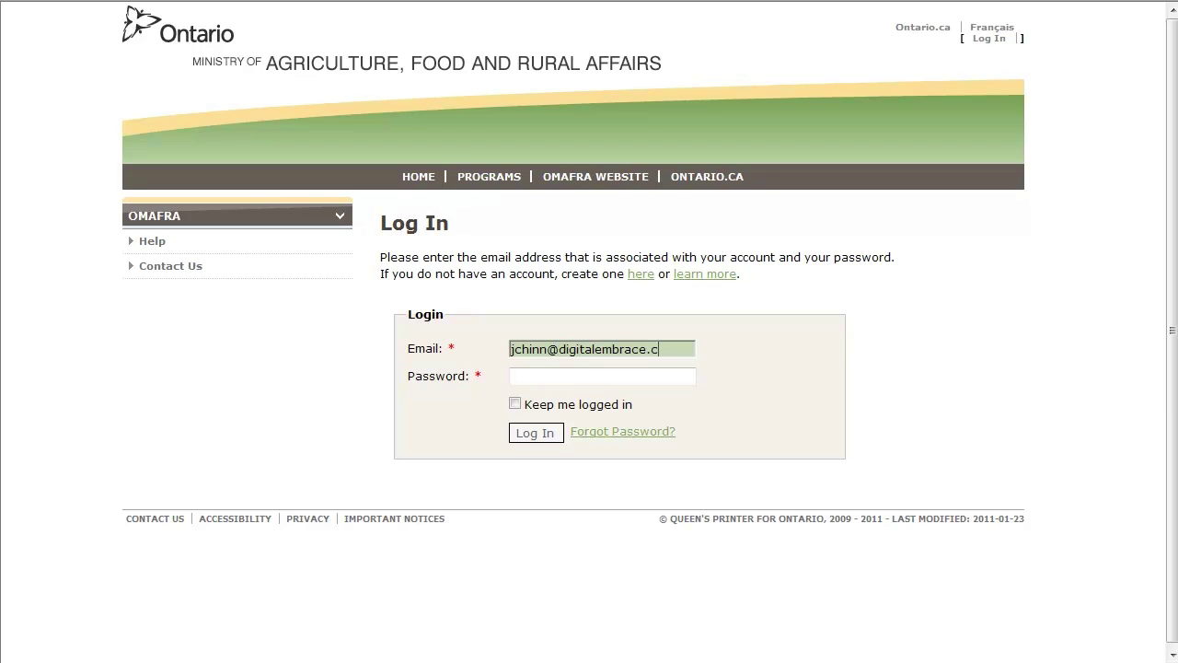
- Log in to the OMAFRA portal with the account e-mail and password
{"action": "key", "text": "Tab"}
{"action": "type", "text": "*********"}
{"action": "key", "text": "Tab"}
{"action": "key", "text": "Tab"}
{"action": "key", "text": "Return"}
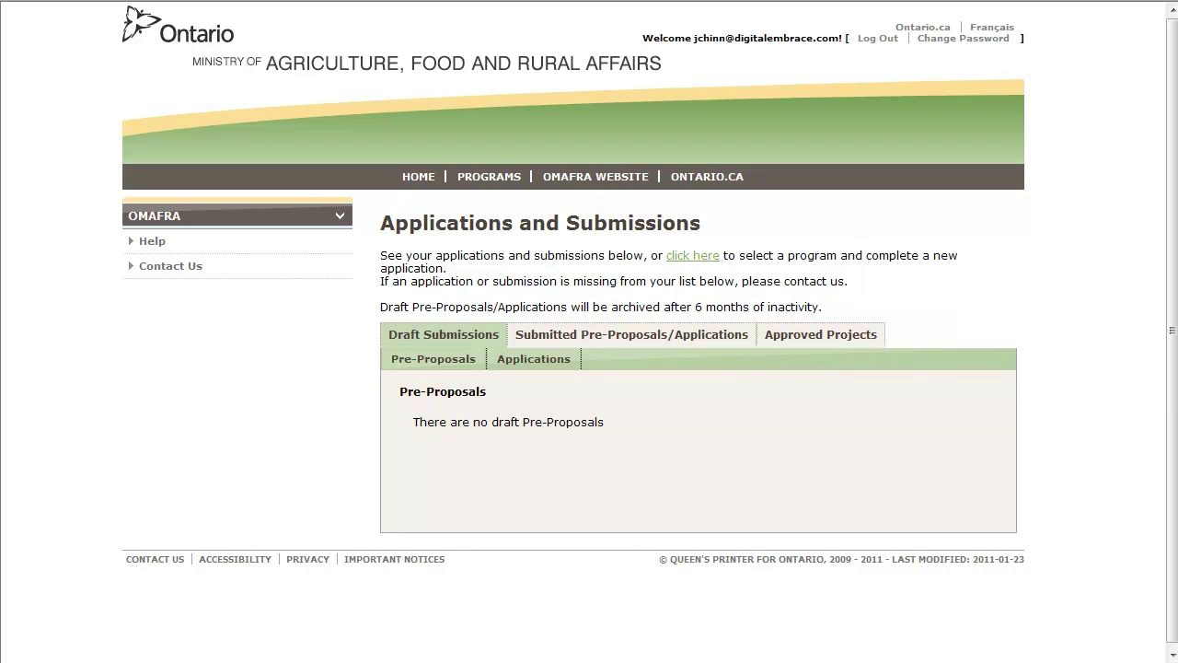
- Pick the Rural Economic Development Program and start a new RED pre-proposal form
{"action": "left_click", "coordinate": [714, 264]}
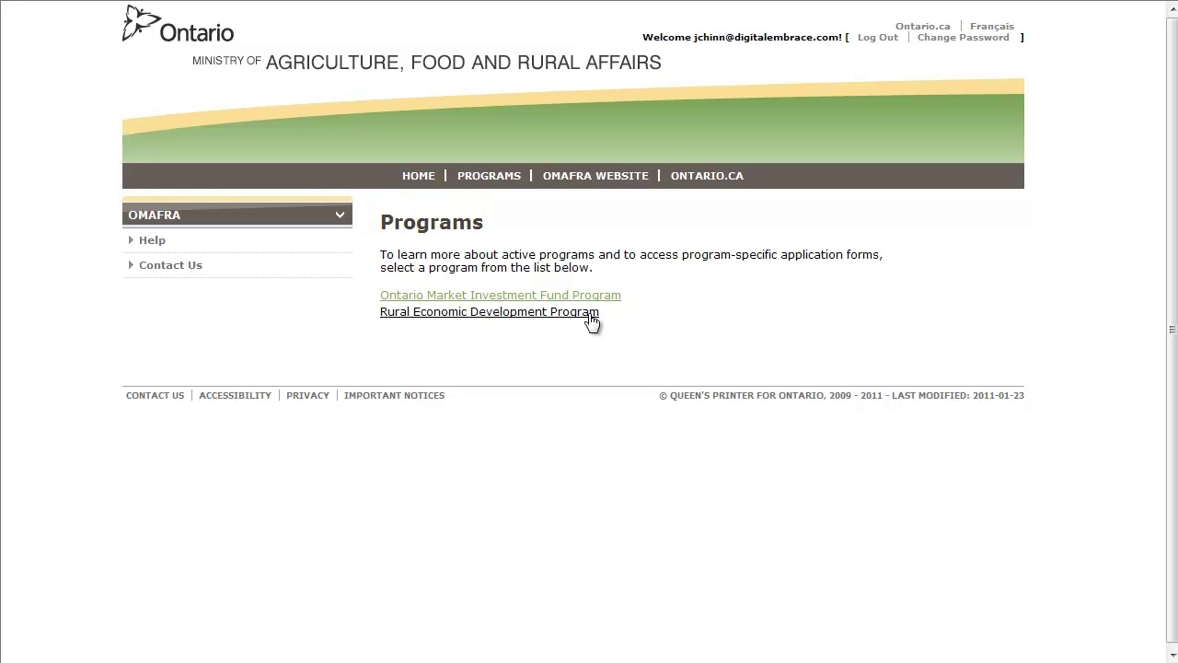
{"action": "left_click", "coordinate": [591, 313]}
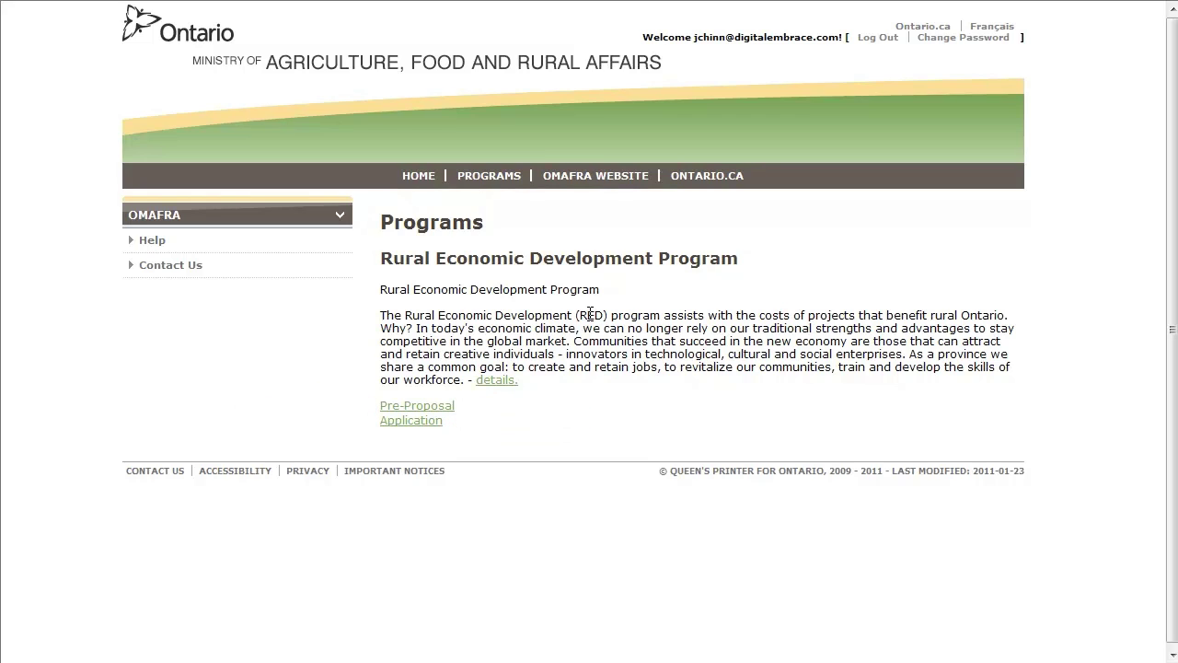
{"action": "left_click", "coordinate": [434, 408]}
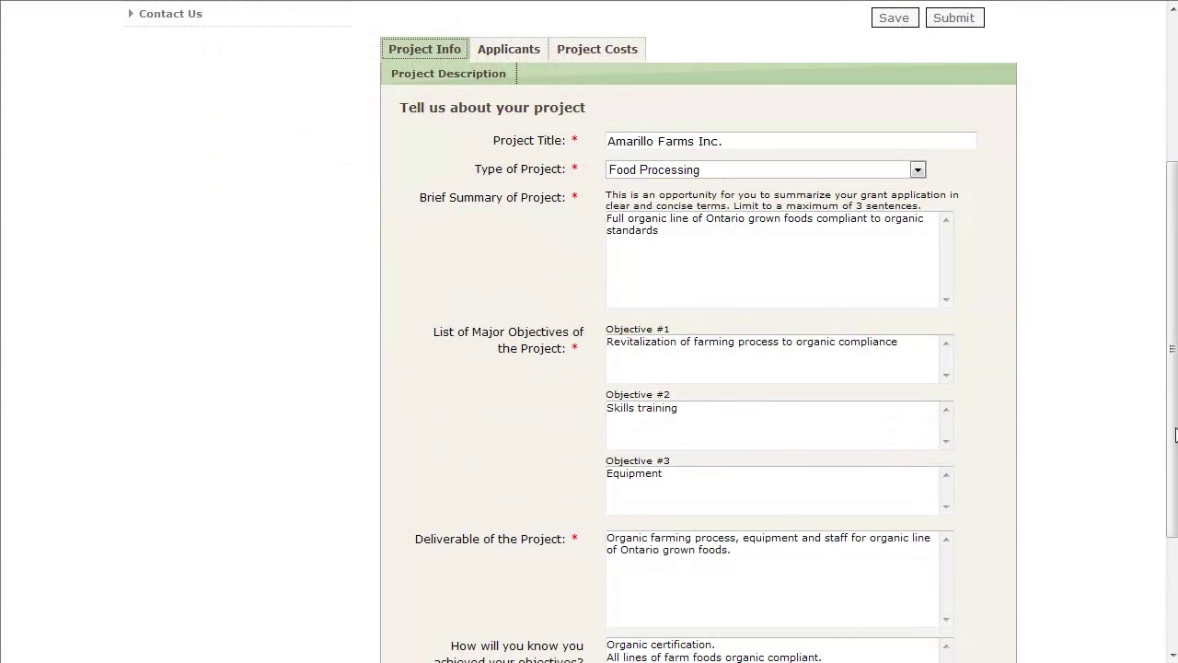
- Scroll down the pre-proposal form toward the Lead Applicant details
{"action": "left_click_drag", "start_coordinate": [1174, 433], "coordinate": [1163, 529]}
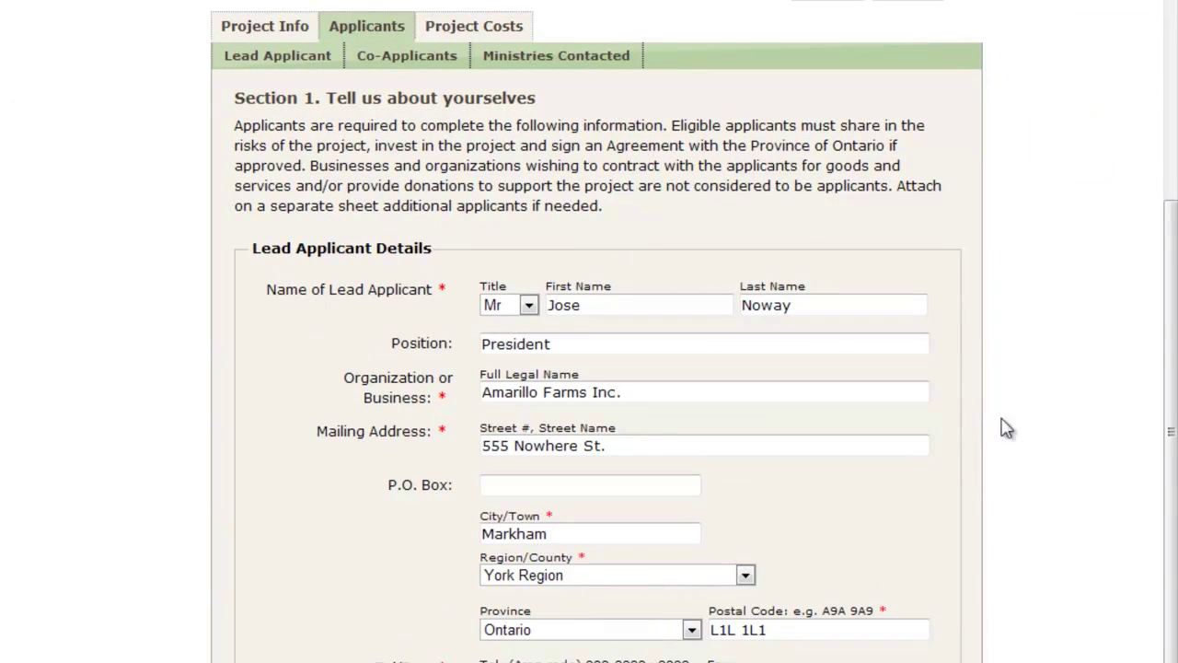
- Scroll down the Lead Applicant section to the organization description
{"action": "left_click_drag", "start_coordinate": [1170, 434], "coordinate": [1176, 533]}
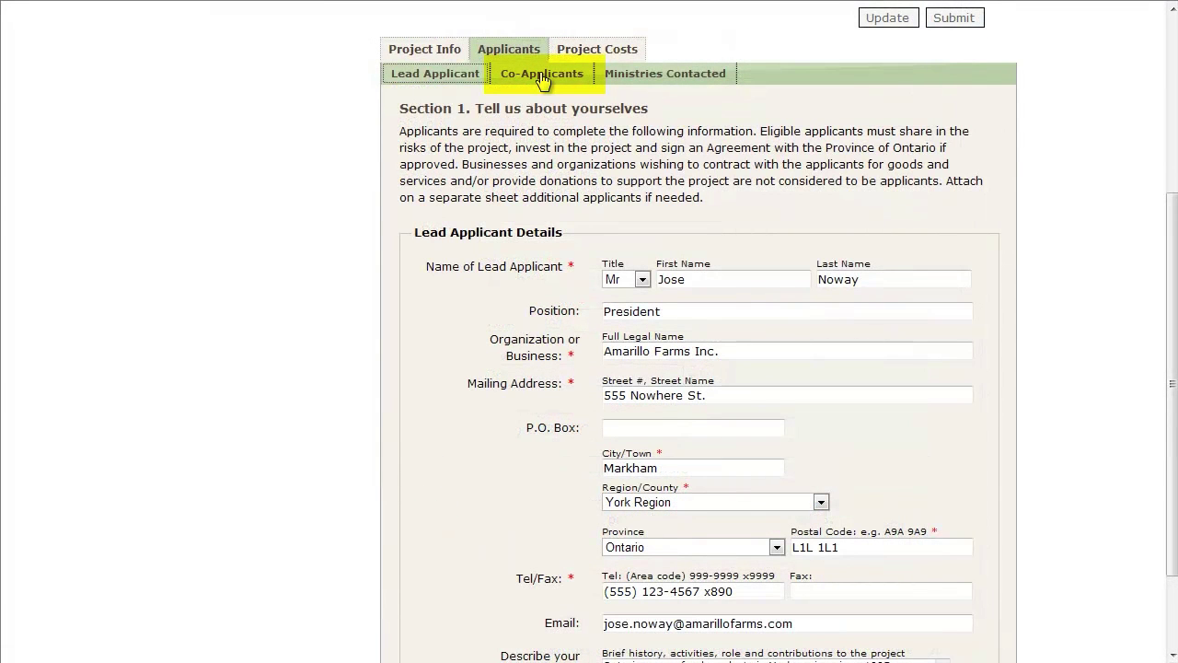
- Add a Co-Applicant #1 entry for the Amarillo Farms Inc. Vice-President
{"action": "left_click", "coordinate": [543, 76]}
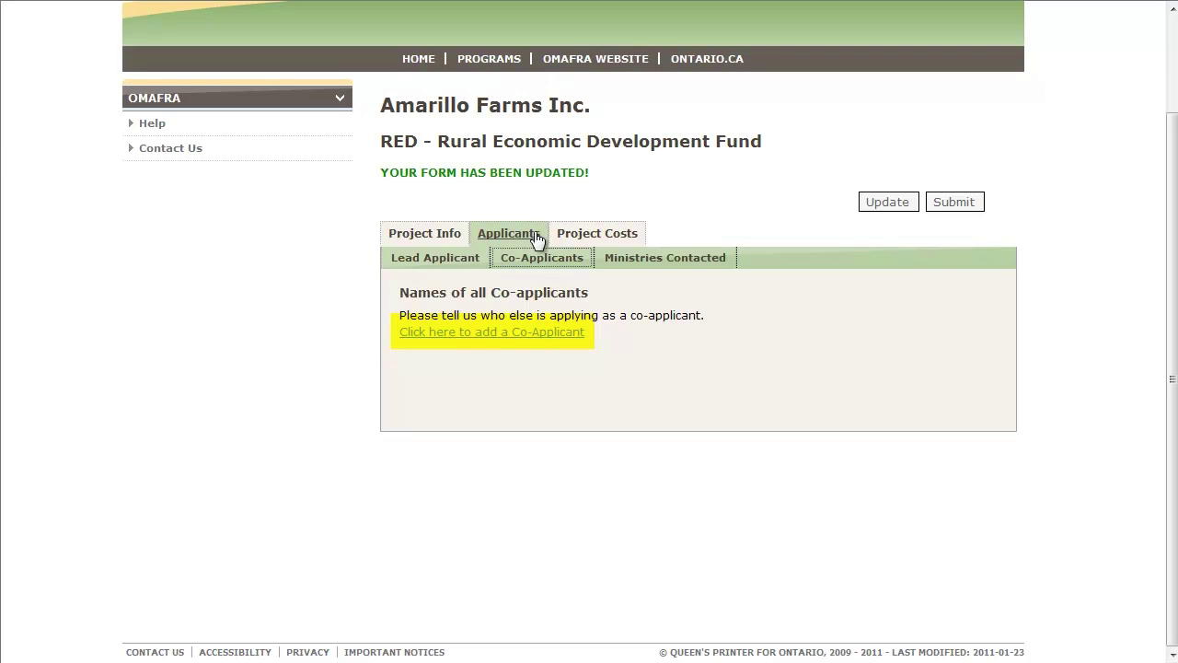
{"action": "left_click", "coordinate": [522, 332]}
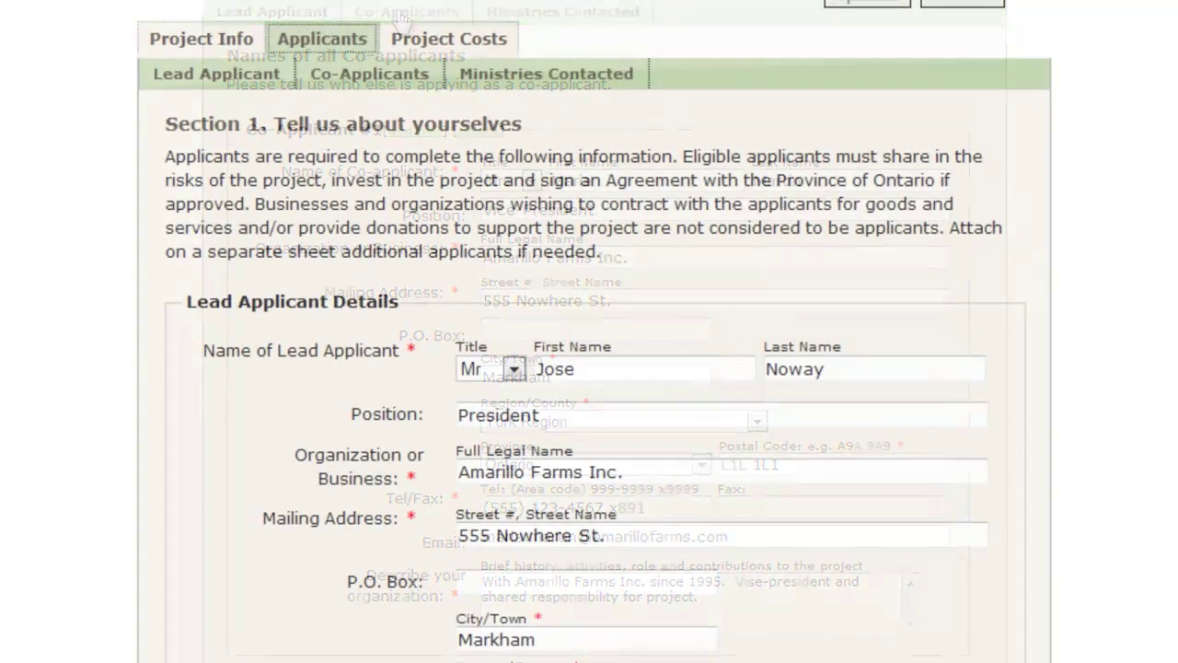
- Add Ministry Contact 1 at the Ontario Ministry of Agriculture and Rural Affairs and update
{"action": "left_click", "coordinate": [622, 79]}
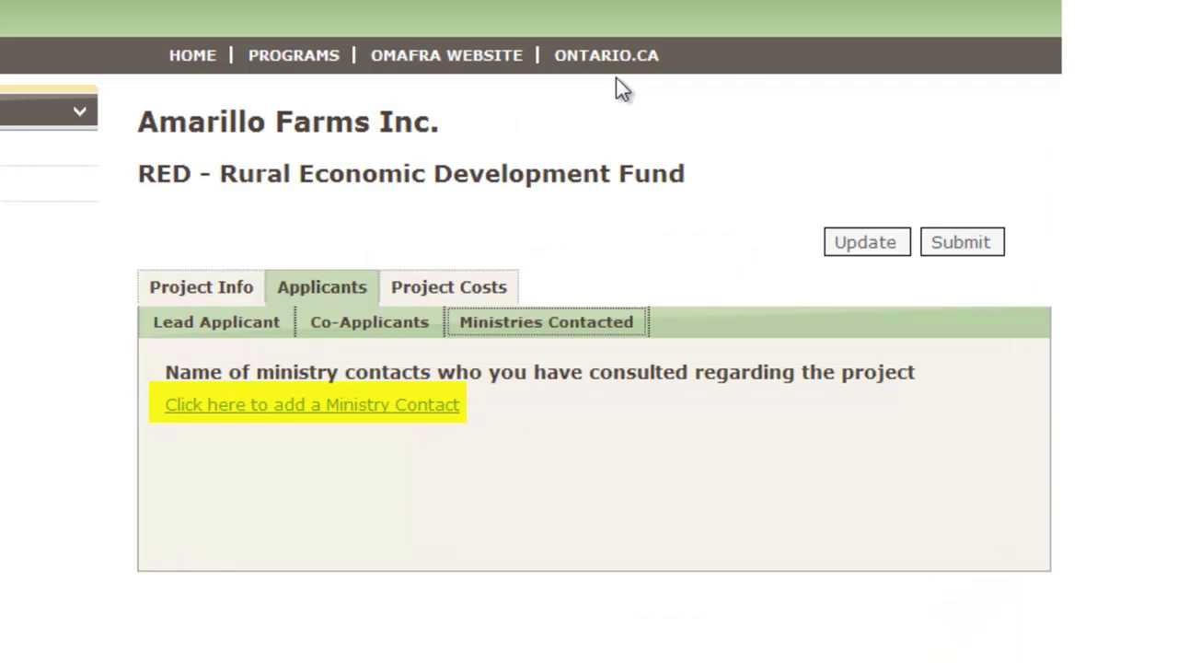
{"action": "left_click", "coordinate": [448, 405]}
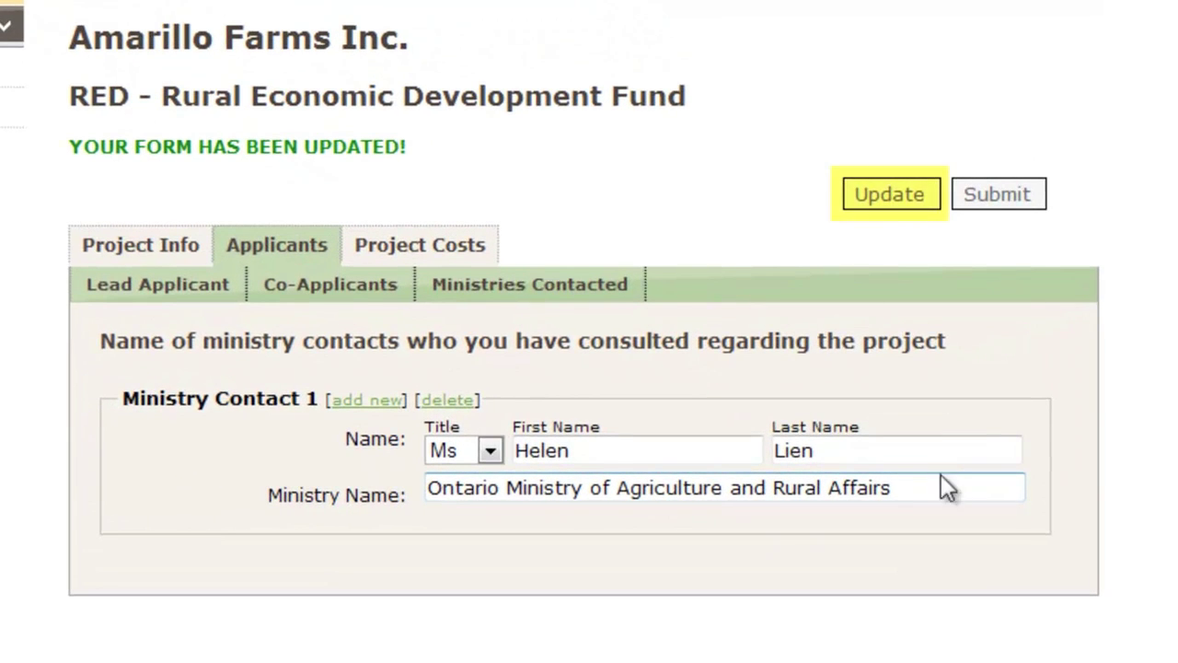
{"action": "left_click", "coordinate": [897, 197]}
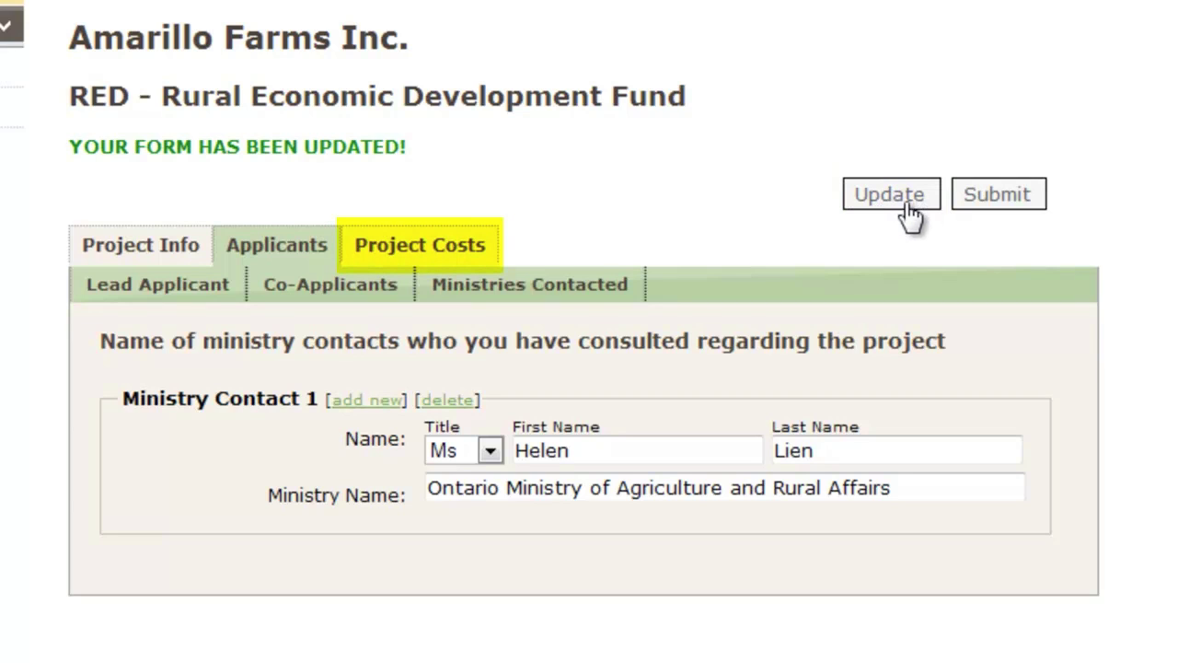
- Enter the Training, Equipment, Staff and Process budget totalling $190,000 over 3 months
{"action": "left_click", "coordinate": [460, 250]}
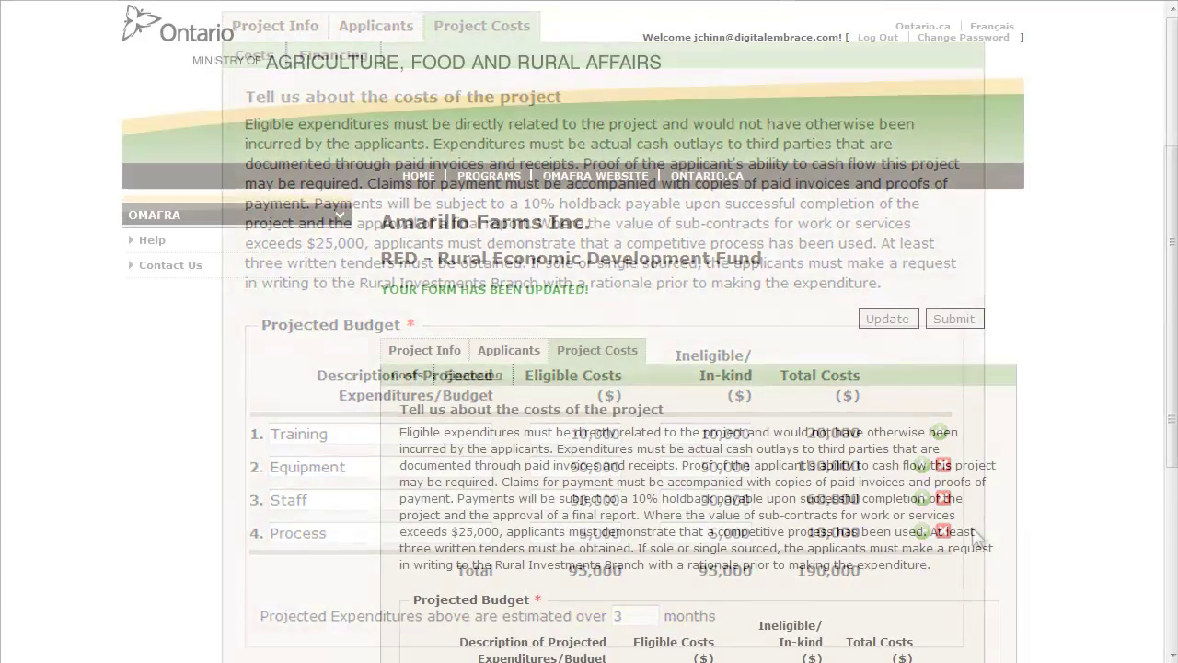
- Record 35,000 and 60,000 in-kind contributions plus a 95,000 request, then update
{"action": "left_click", "coordinate": [474, 375]}
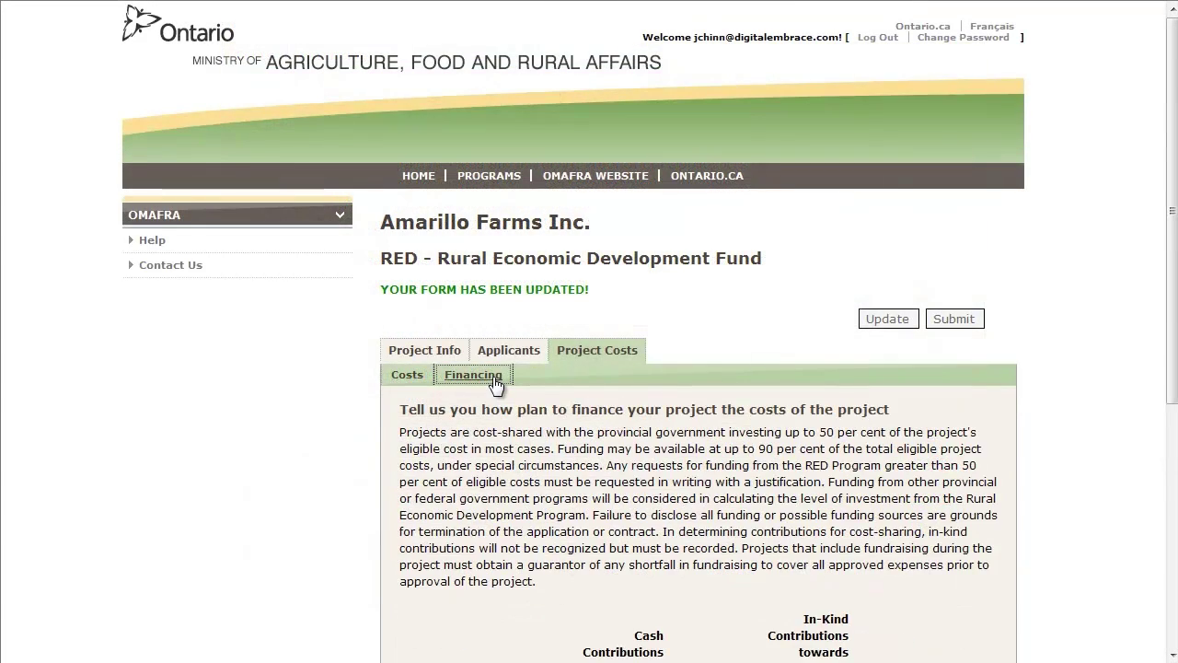
{"action": "scroll", "coordinate": [494, 380], "scroll_direction": "down", "scroll_amount": 5}
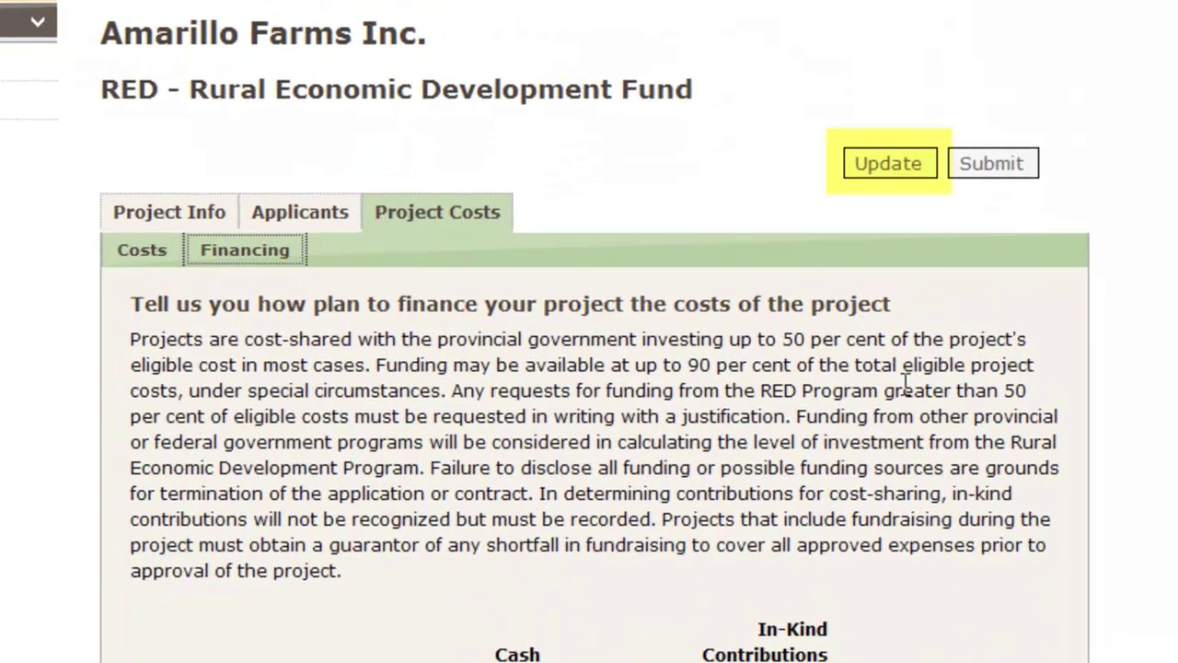
{"action": "left_click", "coordinate": [889, 164]}
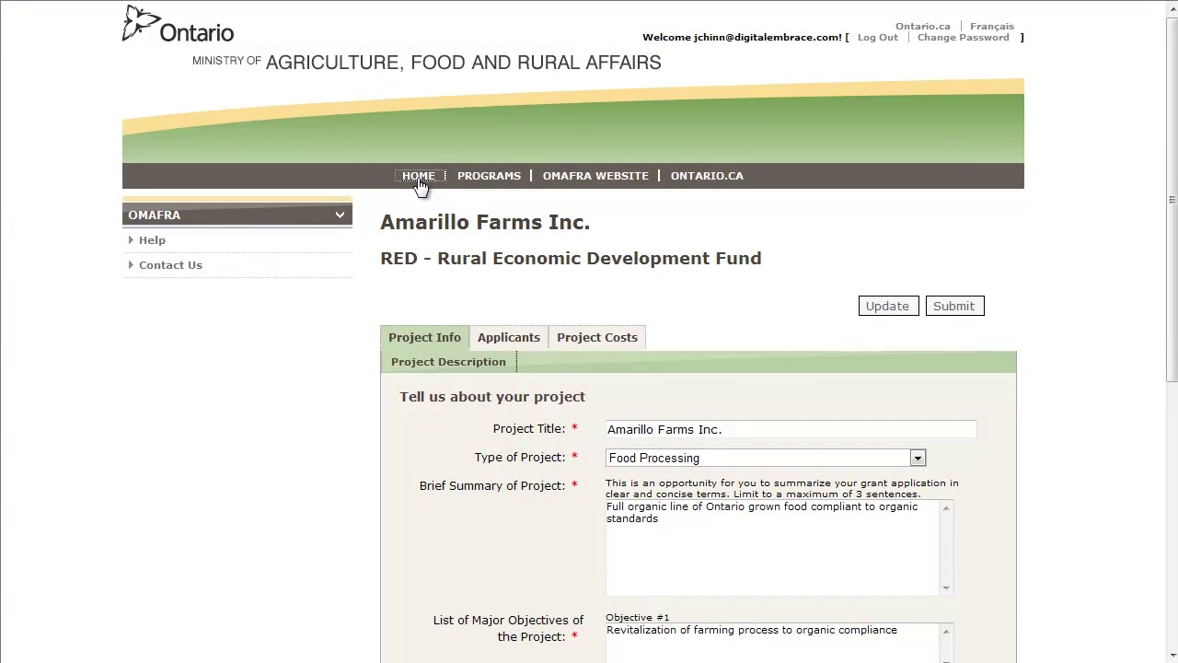
{"action": "left_click", "coordinate": [418, 182]}
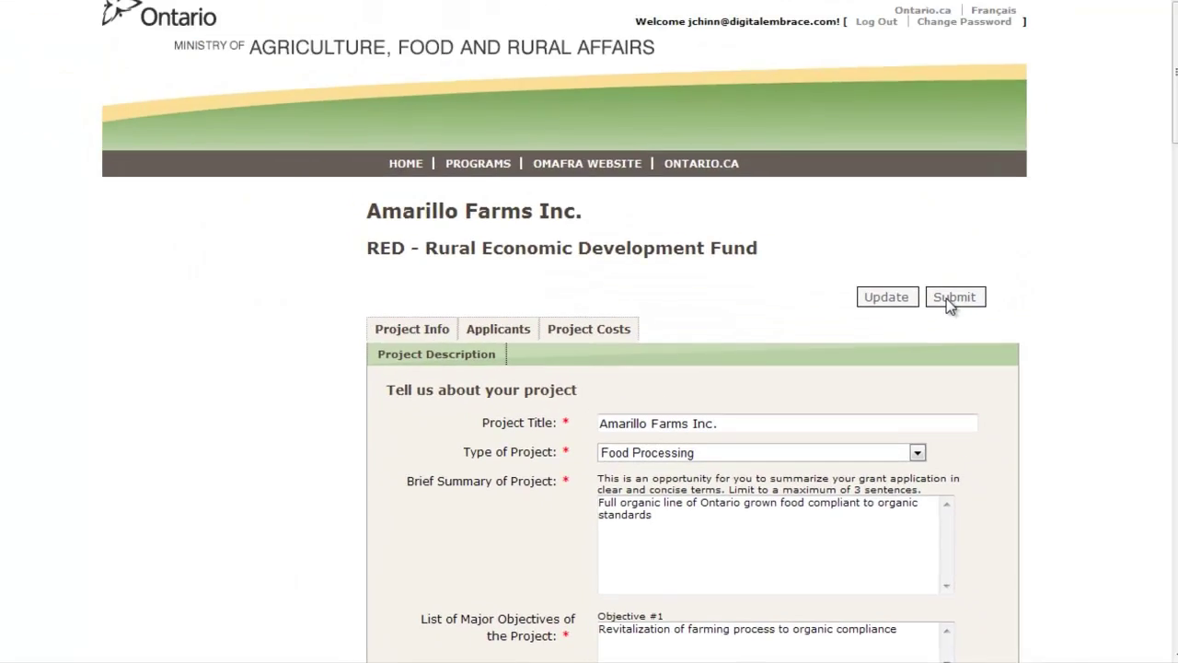
- Submit the Amarillo Farms Inc. pre-proposal and agree to the certification
{"action": "left_click", "coordinate": [953, 296]}
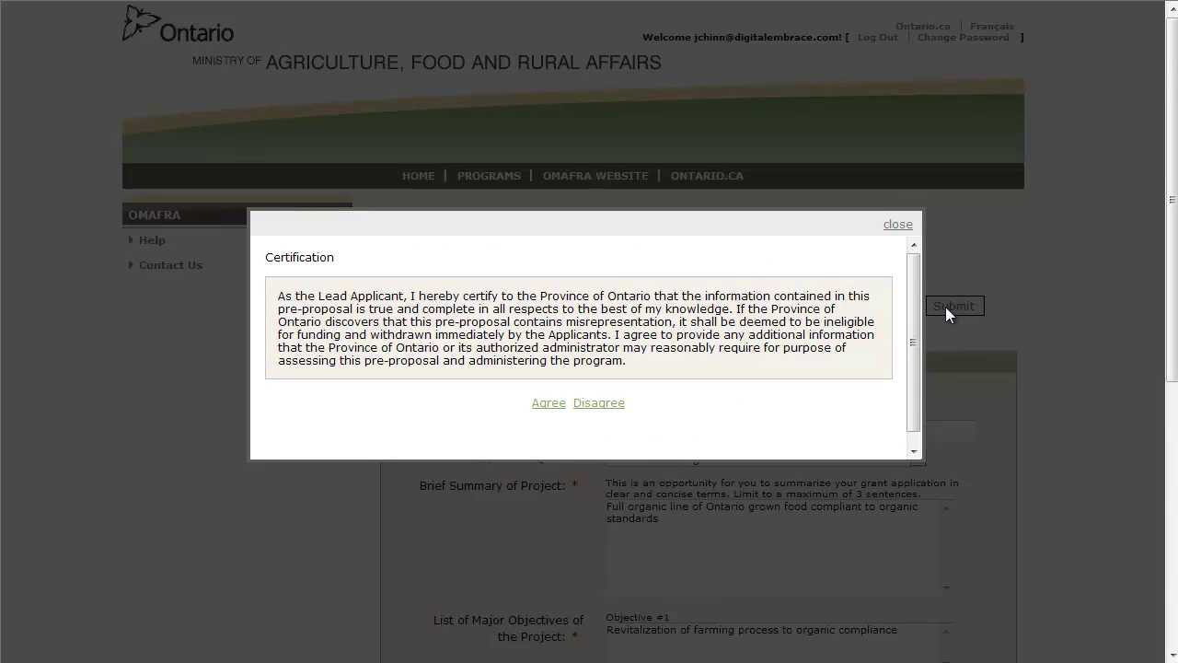
{"action": "left_click", "coordinate": [548, 403]}
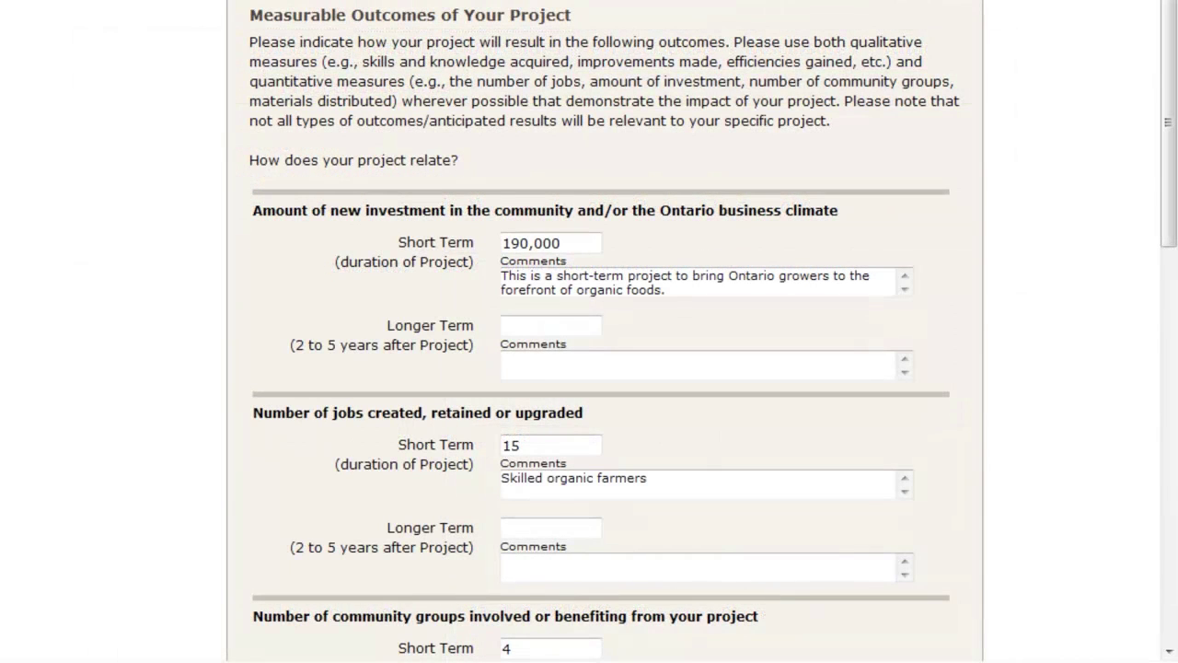
- Scroll through the Project Outcomes page to review the measurable outcomes
{"action": "left_click_drag", "start_coordinate": [1169, 182], "coordinate": [1170, 334]}
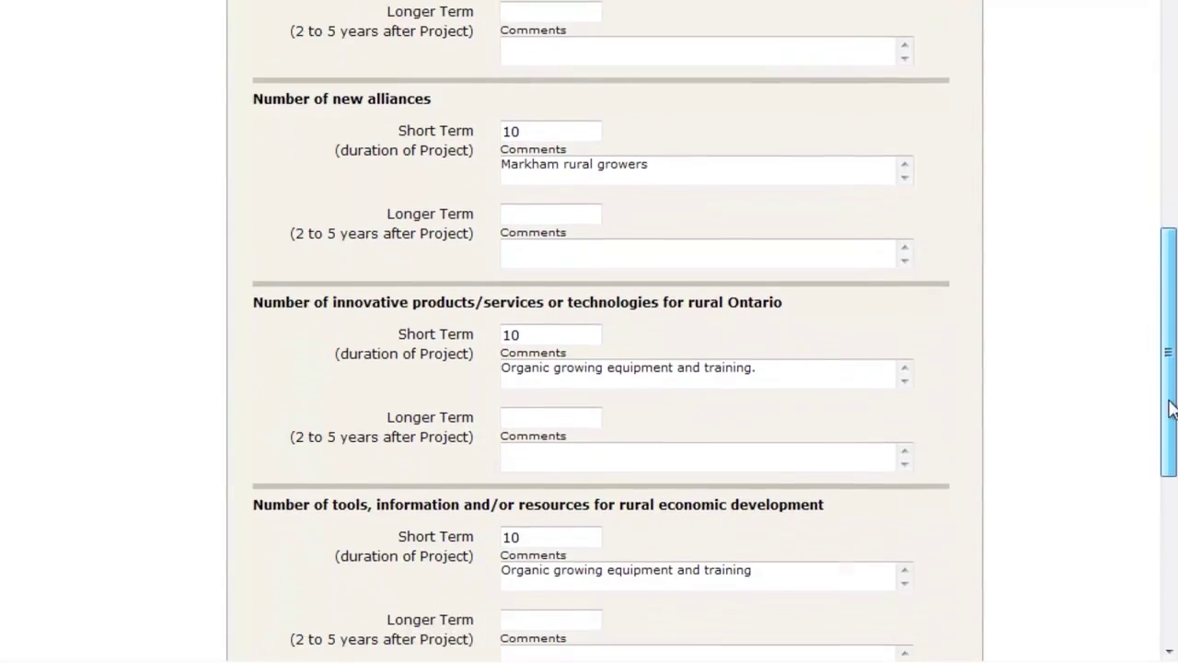
{"action": "left_click_drag", "start_coordinate": [1170, 439], "coordinate": [1170, 575]}
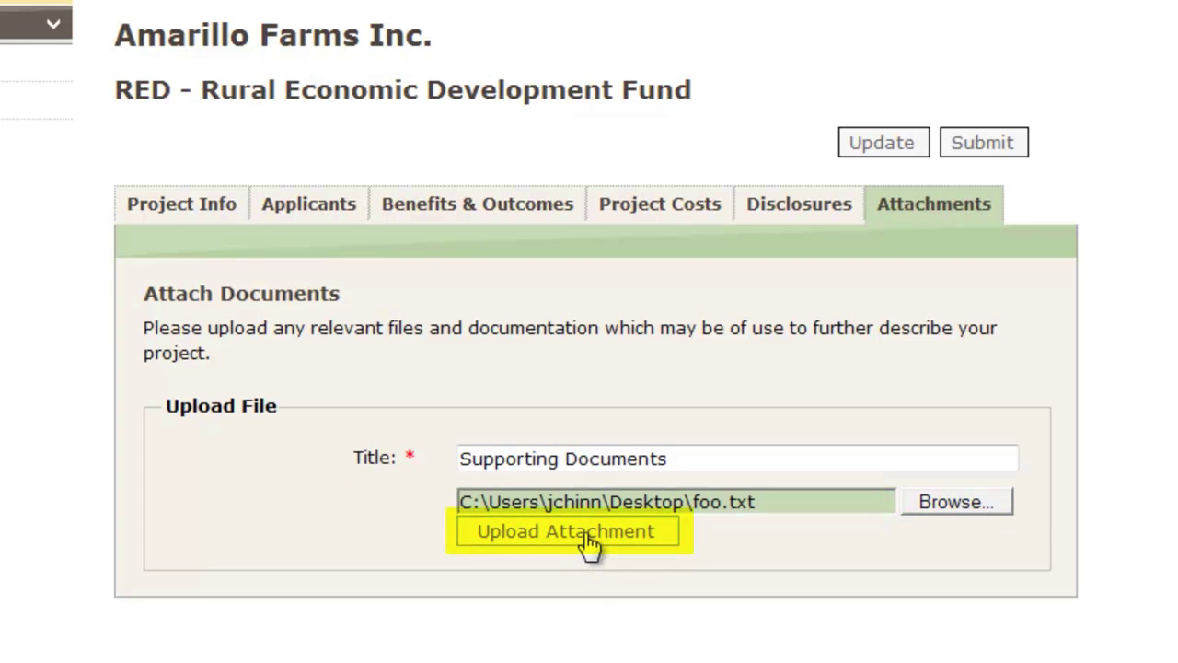
- Upload foo.txt as the Supporting Documents attachment
{"action": "left_click", "coordinate": [585, 533]}
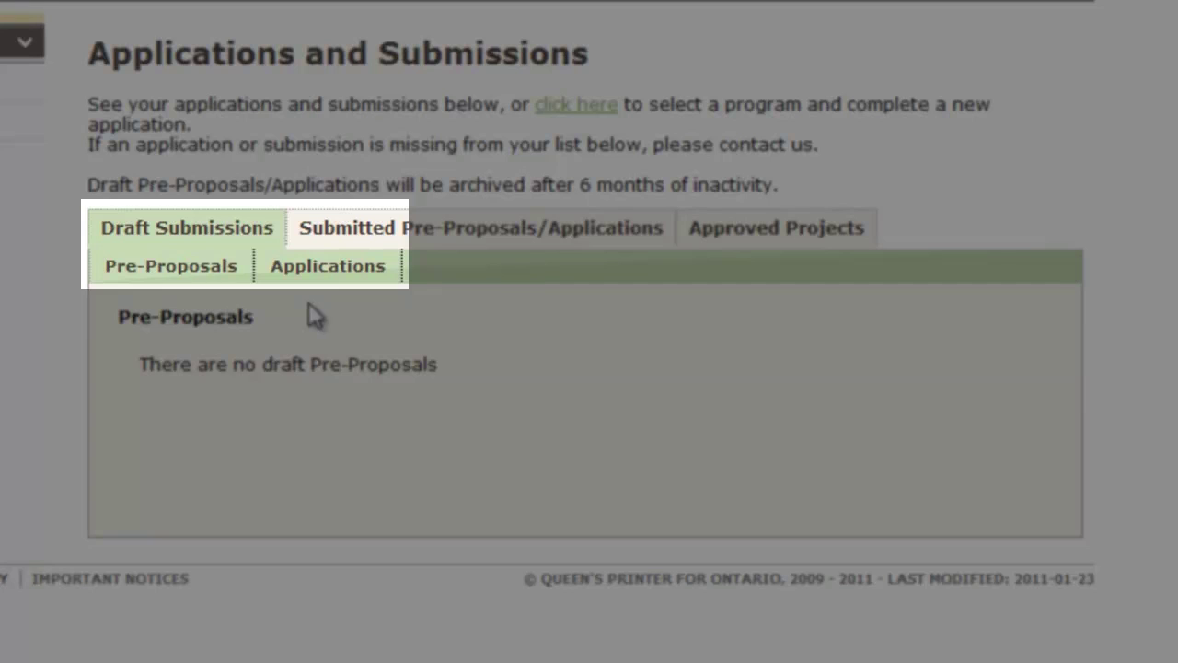
- Open the Amarillo Farms Inc. RED draft from the Draft Submissions applications list
{"action": "left_click", "coordinate": [322, 272]}
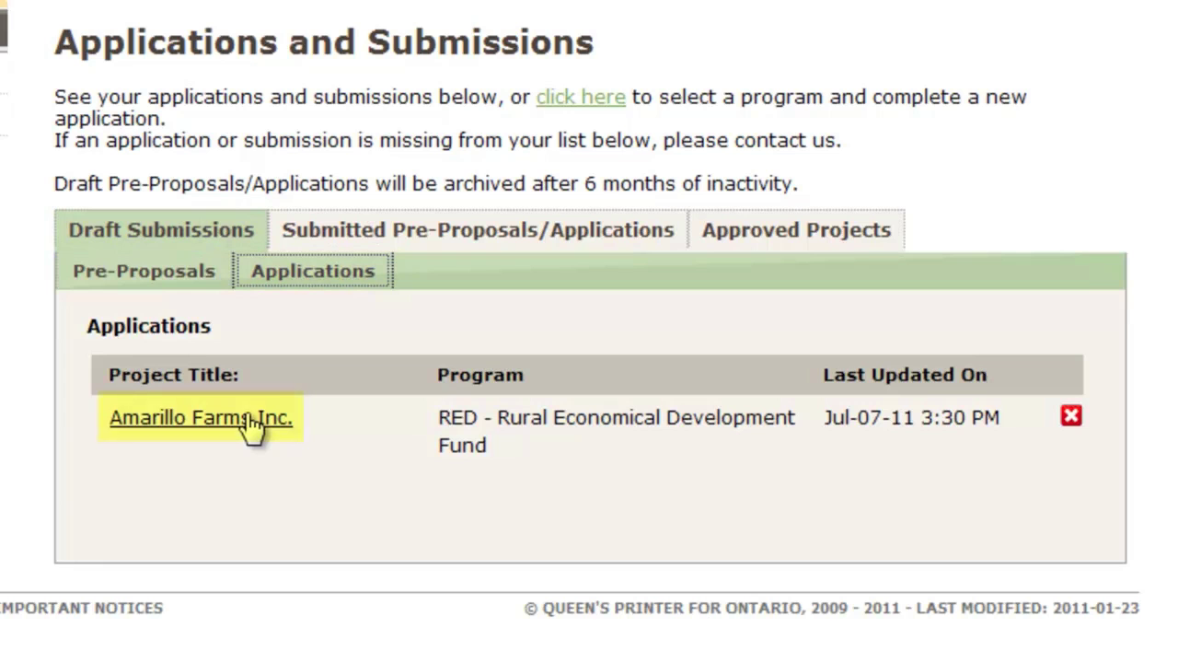
{"action": "left_click", "coordinate": [253, 426]}
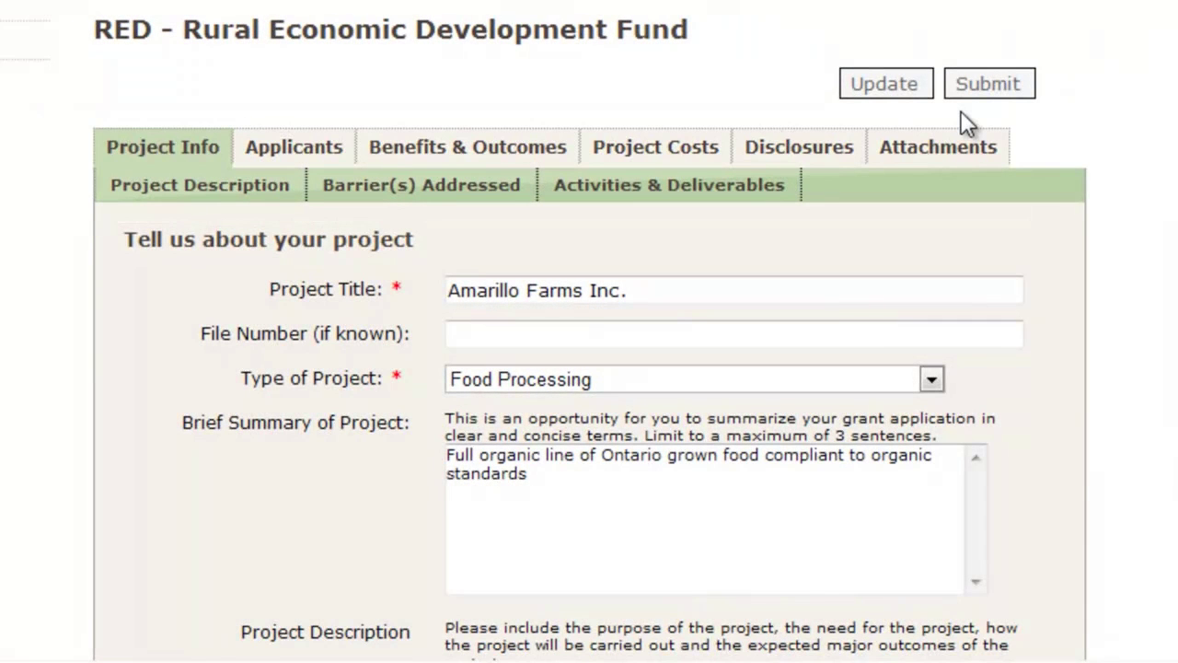
- Submit the Amarillo Farms Inc. RED full application, agreeing to the submission checklist
{"action": "left_click", "coordinate": [968, 92]}
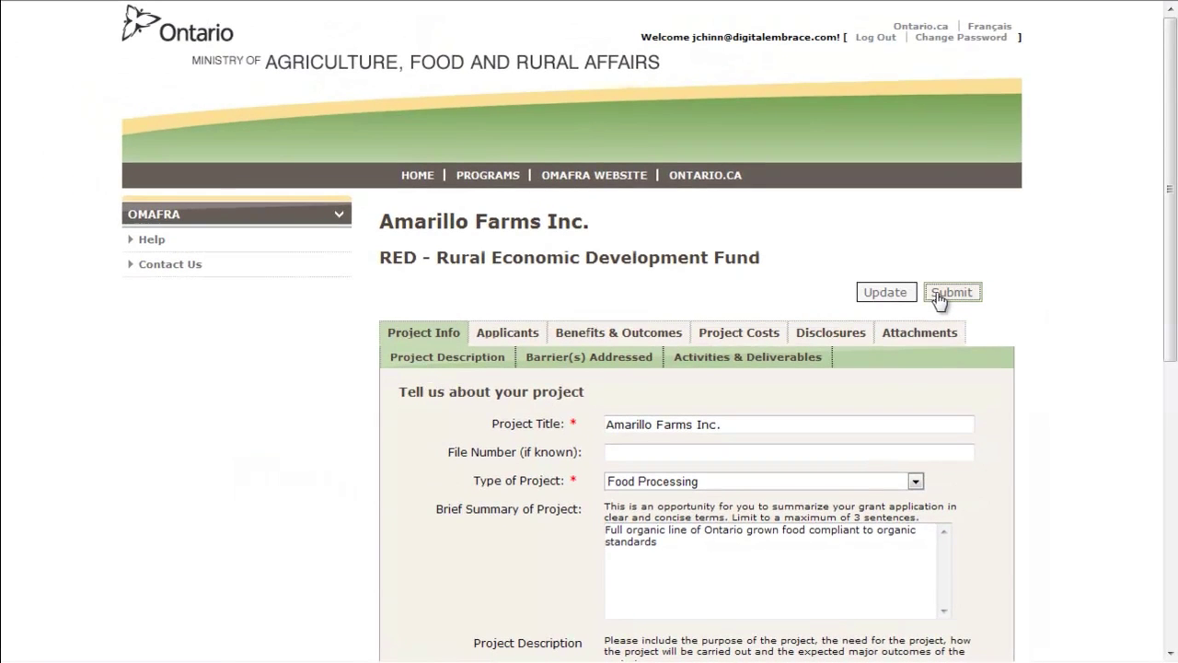
{"action": "left_click", "coordinate": [939, 295]}
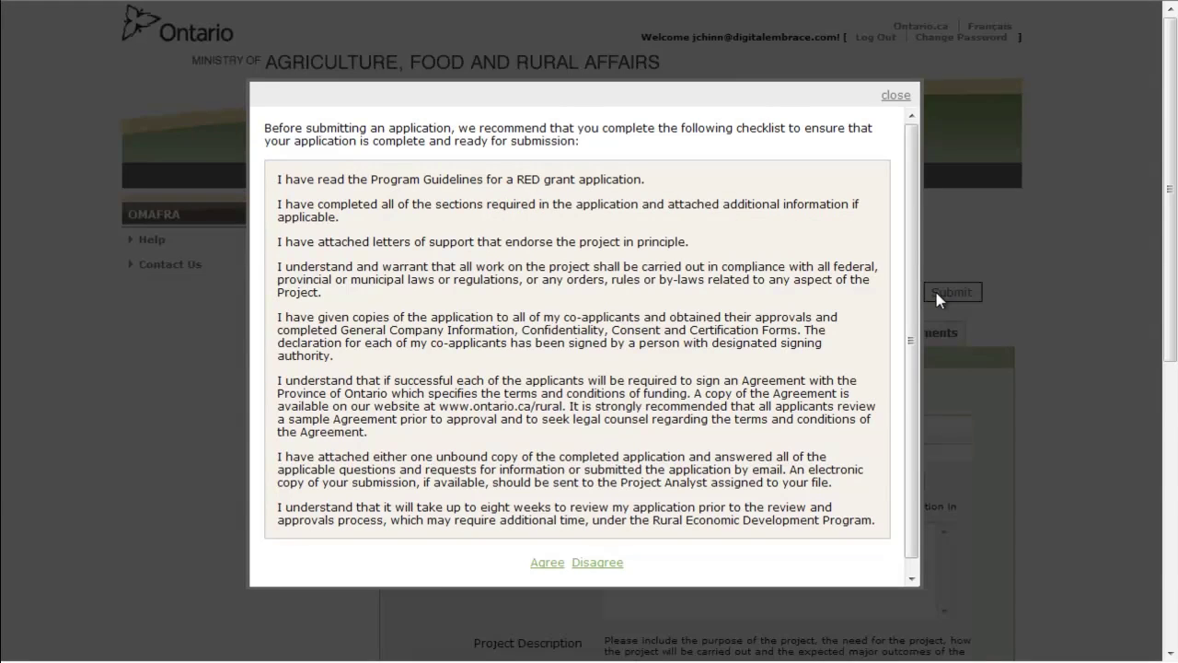
{"action": "left_click", "coordinate": [549, 562]}
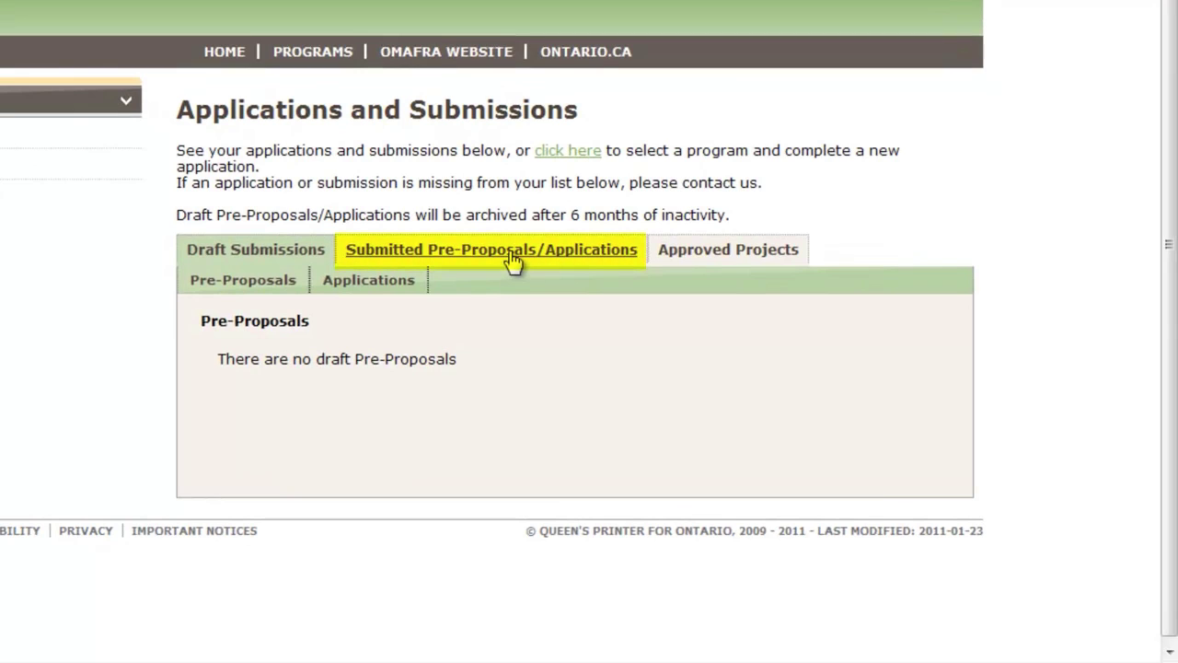
- Open the submitted Amarillo Farms Inc. application, dated Jul-07-11 3:39 PM, and scroll its Project Info
{"action": "left_click", "coordinate": [512, 260]}
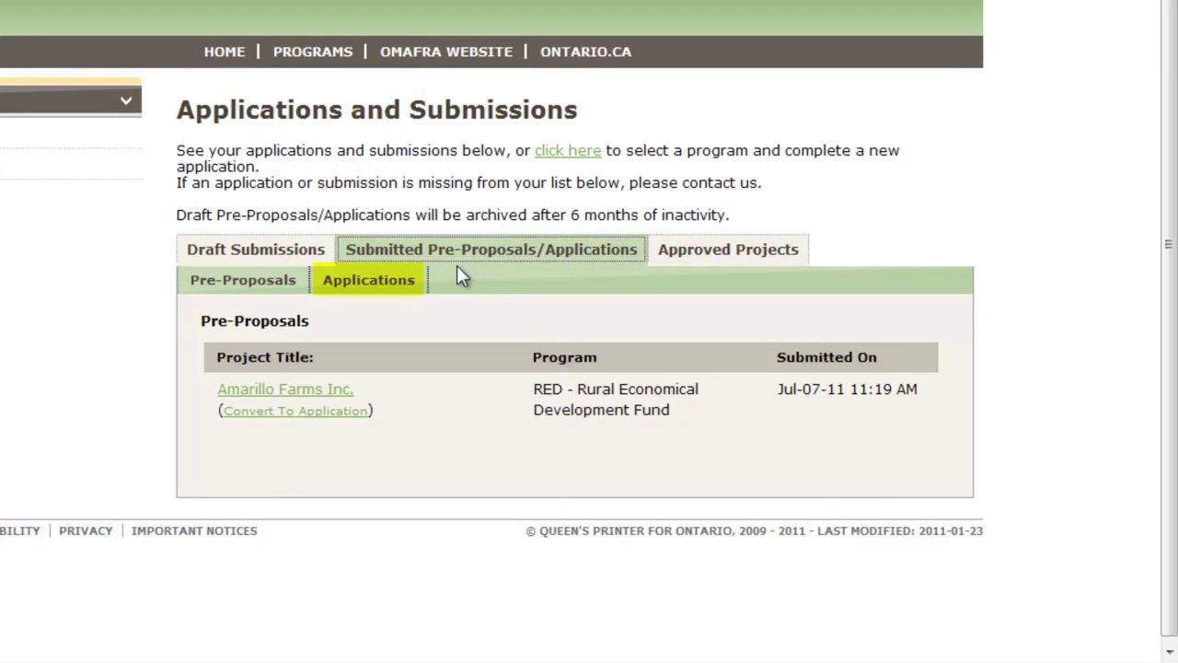
{"action": "left_click", "coordinate": [385, 287]}
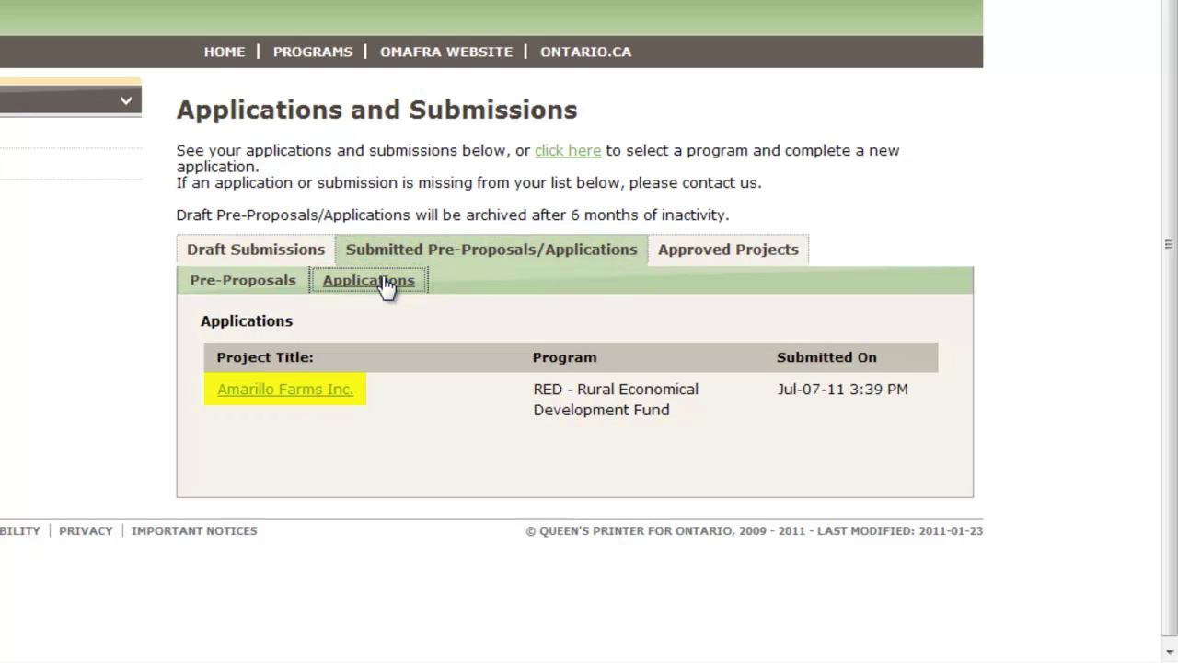
{"action": "left_click", "coordinate": [323, 394]}
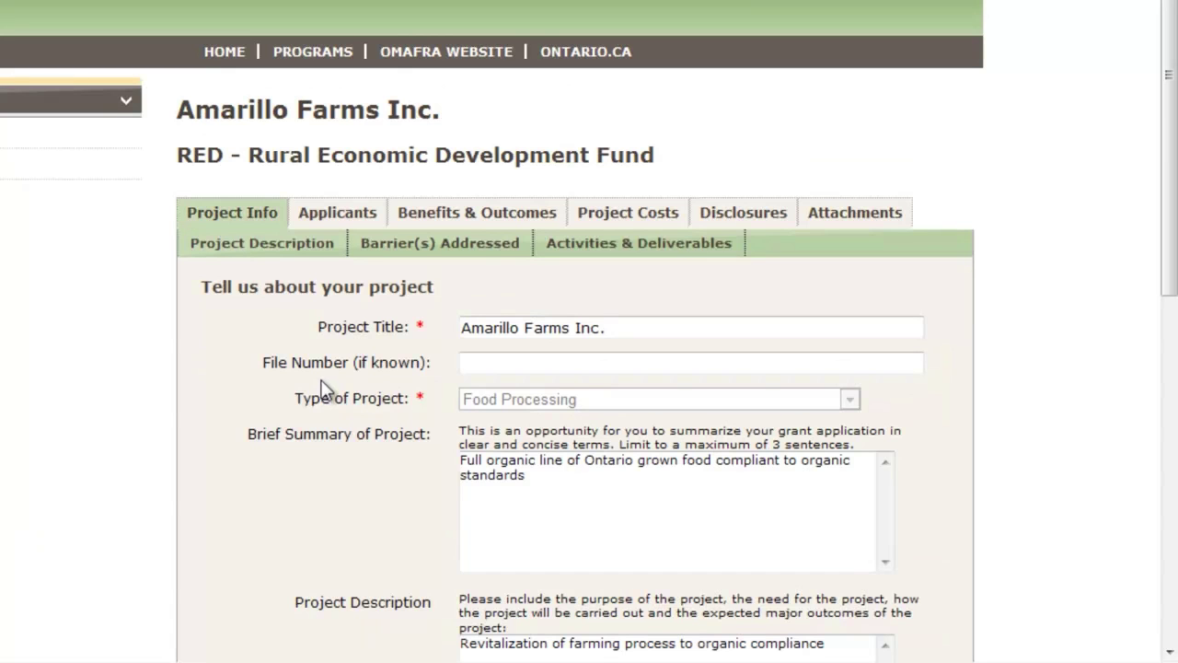
{"action": "scroll", "coordinate": [323, 391], "scroll_direction": "down", "scroll_amount": 3}
{"action": "scroll", "coordinate": [323, 385], "scroll_direction": "down", "scroll_amount": 5}
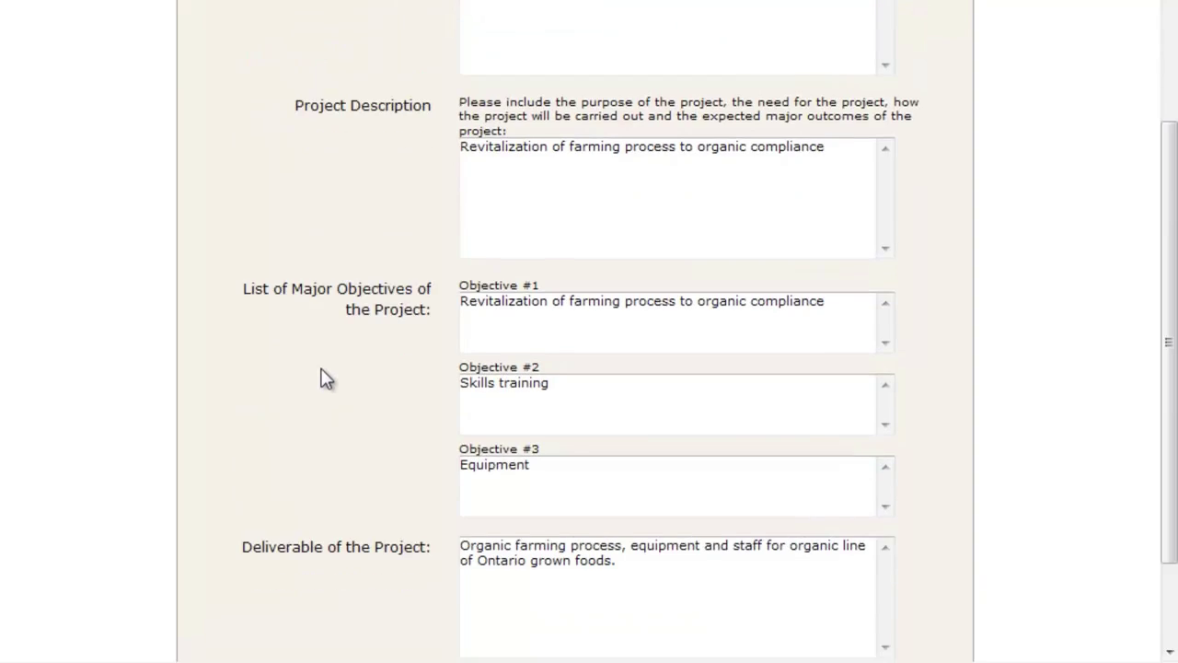